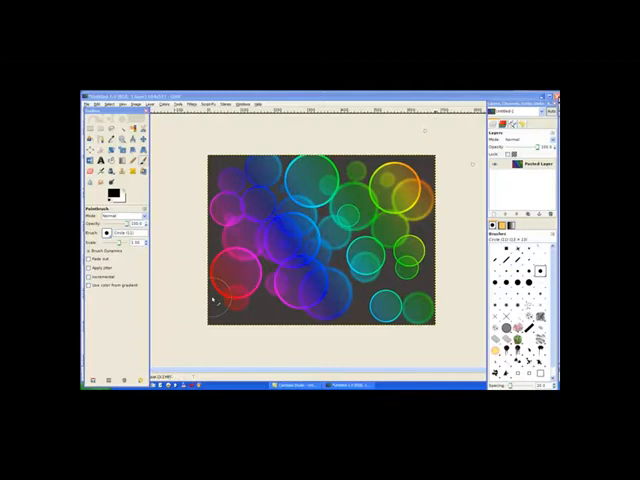
# Close the finished bokeh image, discarding its unsaved changes.
pyautogui.hotkey('ctrl', 'q')
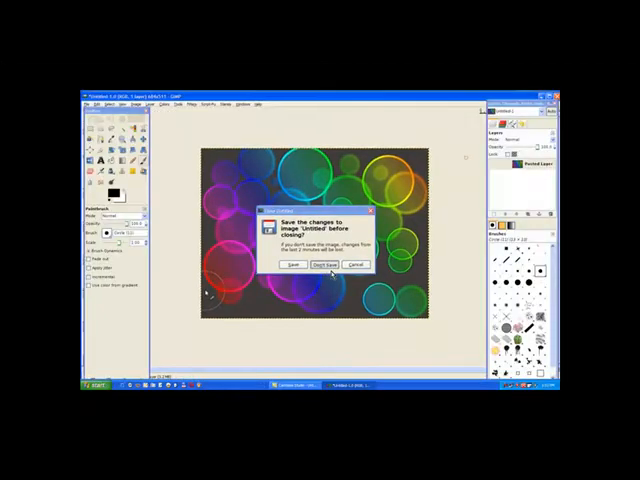
pyautogui.click(330, 273)
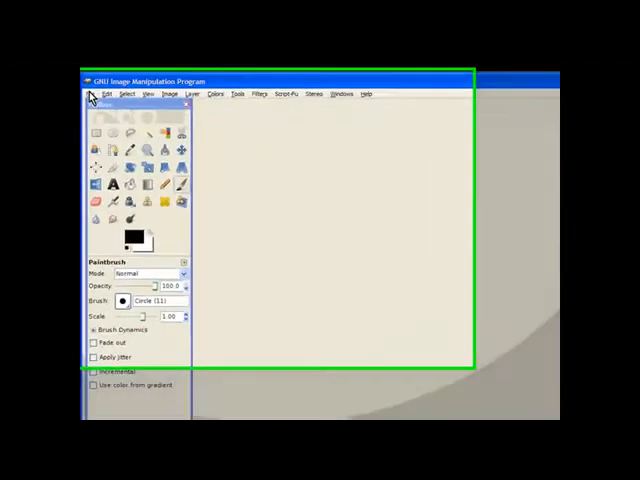
# Create a new 150×150 pixel image filled with Transparency via the advanced options.
pyautogui.click(88, 104)
pyautogui.click(110, 102)
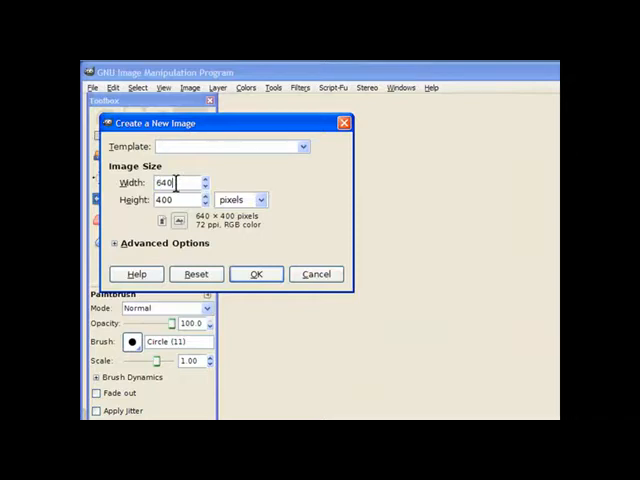
pyautogui.moveTo(176, 183); pyautogui.dragTo(137, 188)
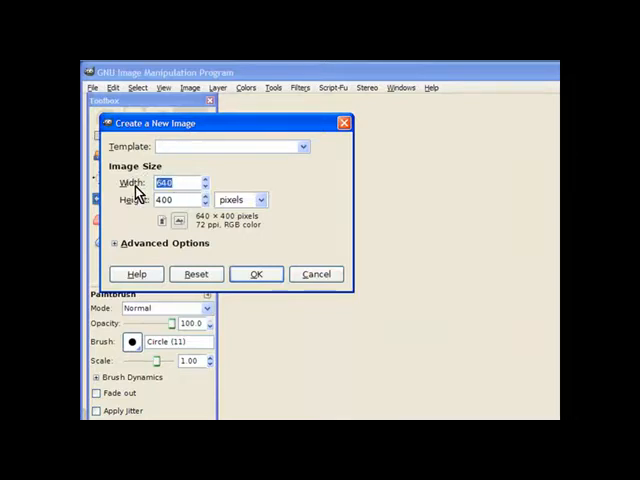
pyautogui.write('150')
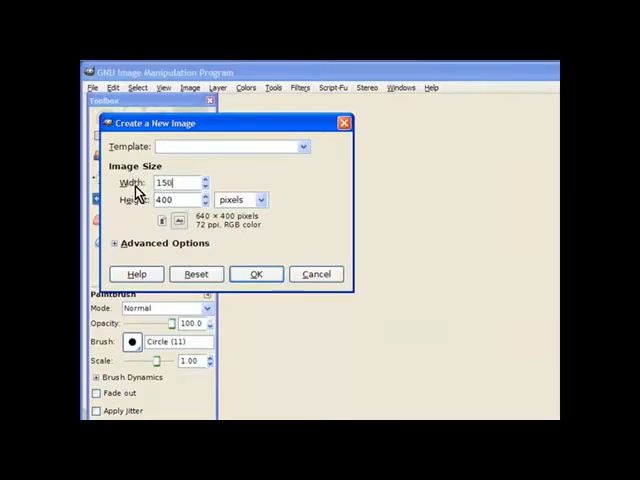
pyautogui.click(182, 199)
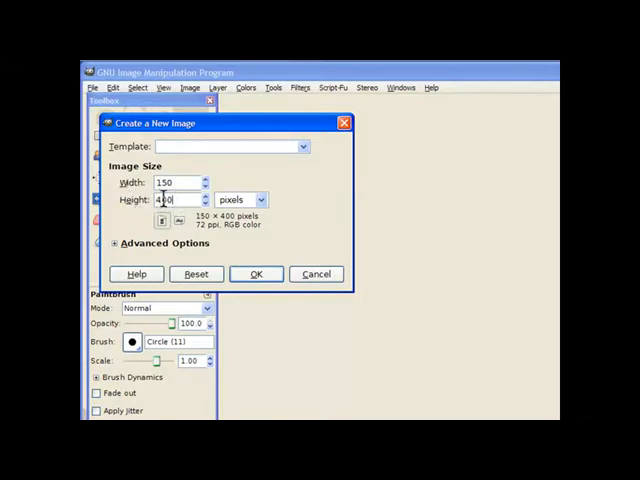
pyautogui.moveTo(160, 199); pyautogui.dragTo(206, 205)
pyautogui.write('150')
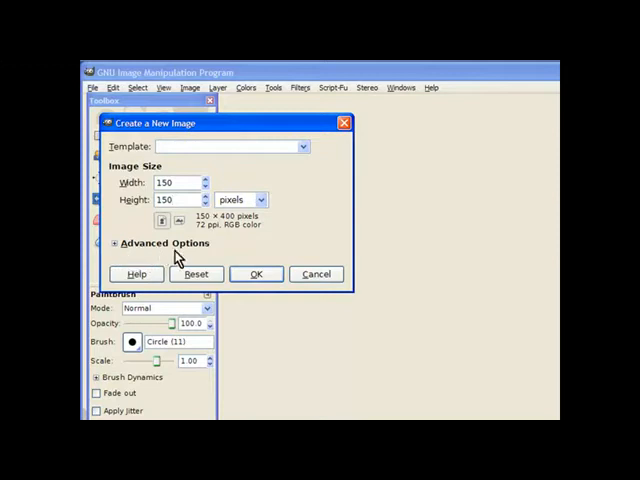
pyautogui.click(116, 244)
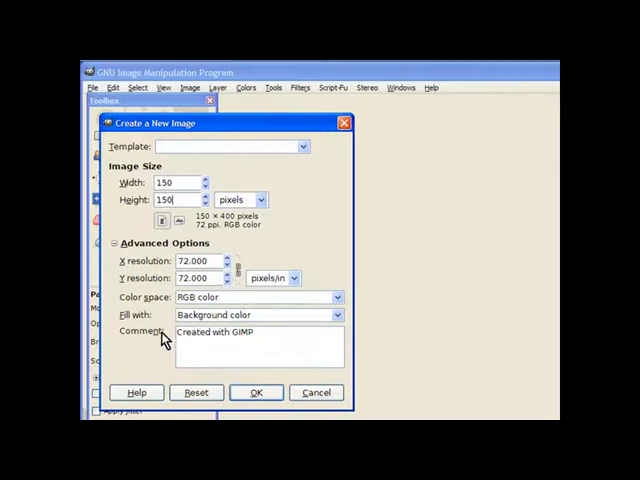
pyautogui.click(339, 315)
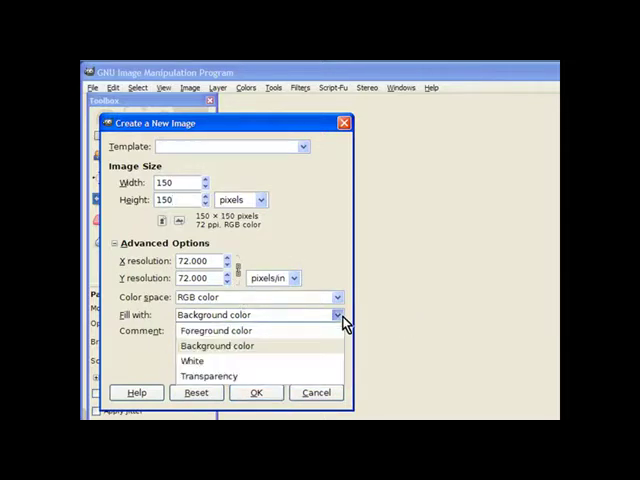
pyautogui.click(210, 376)
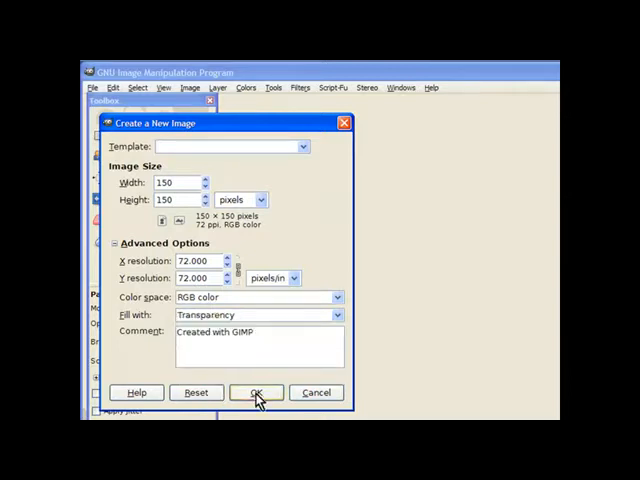
pyautogui.click(258, 396)
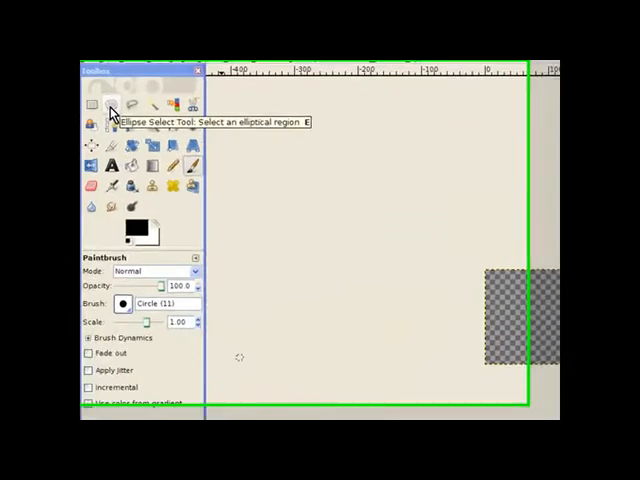
# Make a fixed-aspect circular Ellipse selection over the canvas and bucket-fill it black.
pyautogui.click(120, 106)
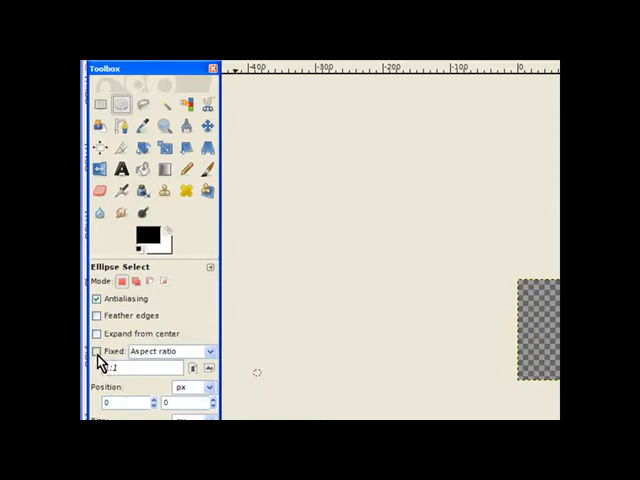
pyautogui.click(97, 353)
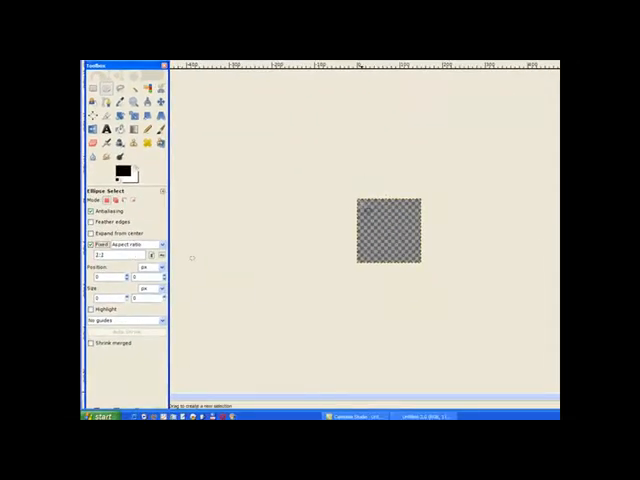
pyautogui.moveTo(360, 205); pyautogui.dragTo(413, 262)
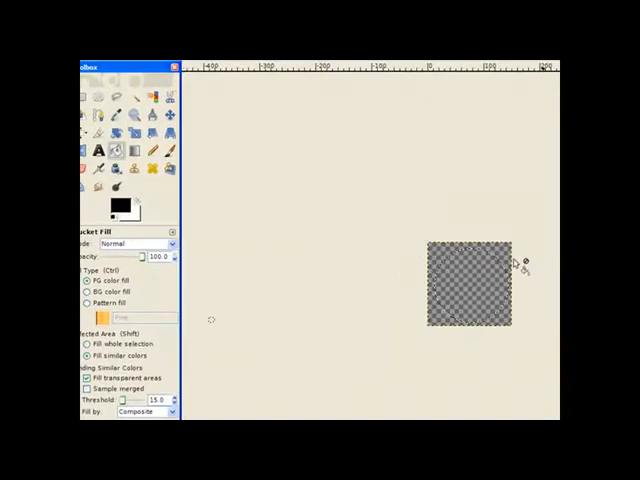
pyautogui.click(450, 275)
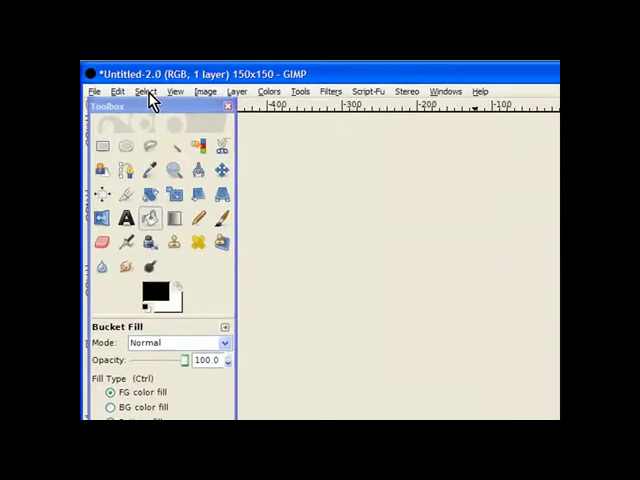
# Shrink the circular selection a few pixels and clear its inside, leaving a thin black ring.
pyautogui.click(147, 92)
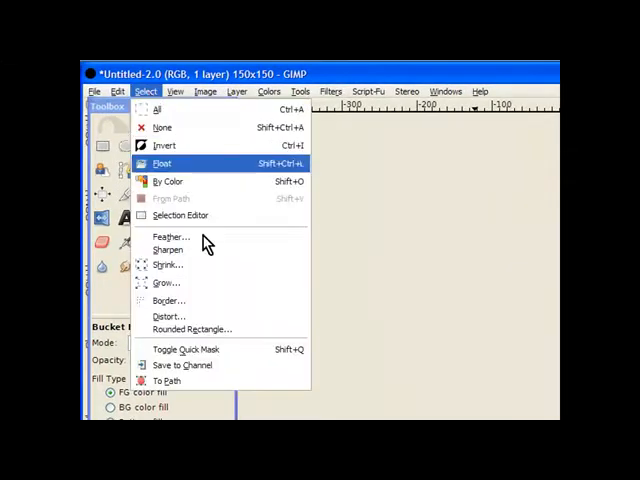
pyautogui.click(210, 266)
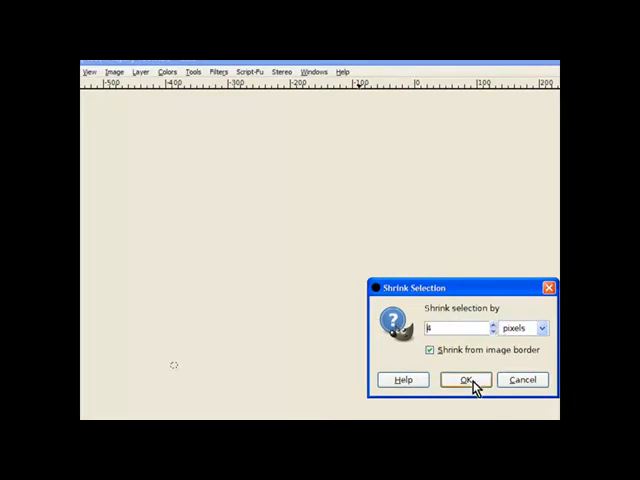
pyautogui.click(466, 380)
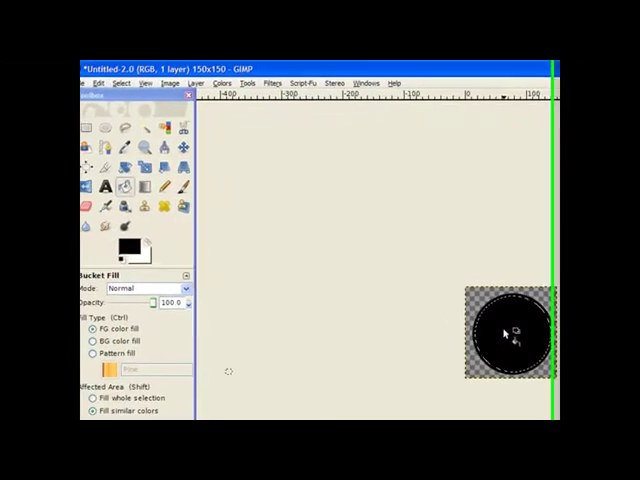
pyautogui.click(512, 334)
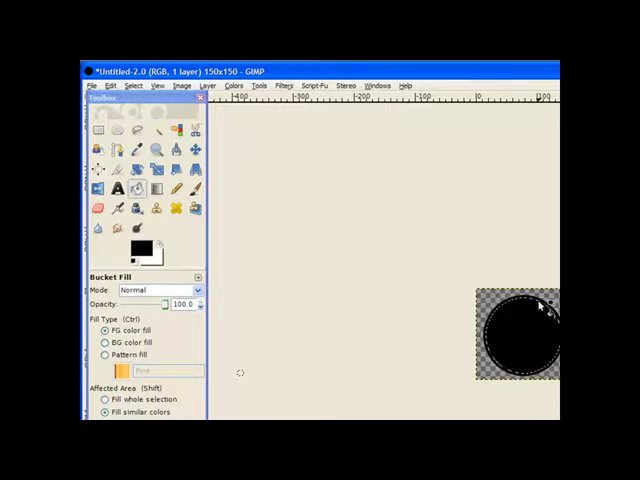
pyautogui.hotkey('ctrl', 'z')
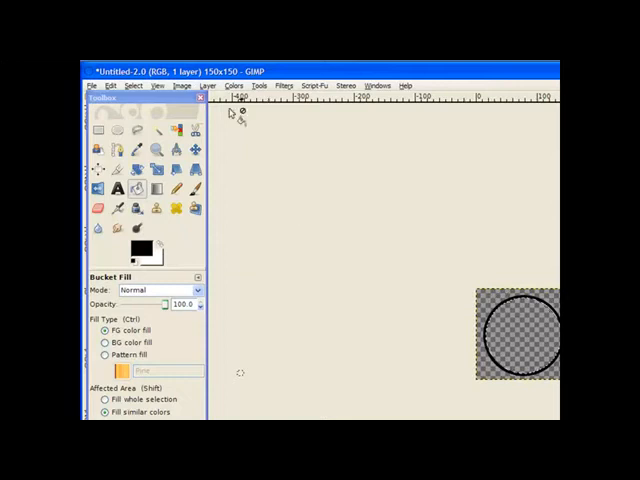
# Add a transparent new layer, fill the circle black on it and lower its opacity to about 50.
pyautogui.click(209, 86)
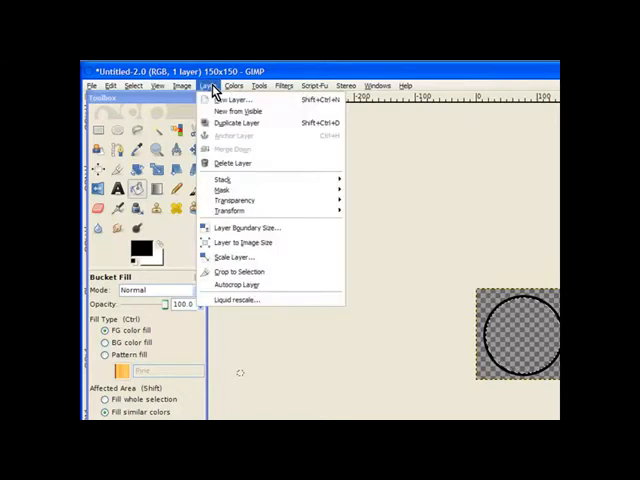
pyautogui.click(232, 102)
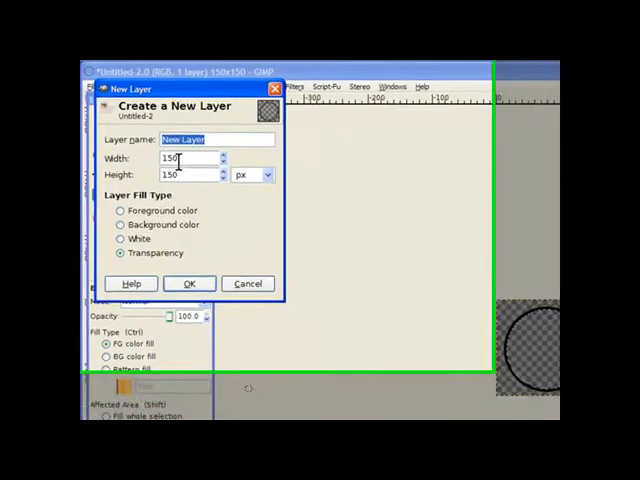
pyautogui.moveTo(218, 100); pyautogui.dragTo(320, 140)
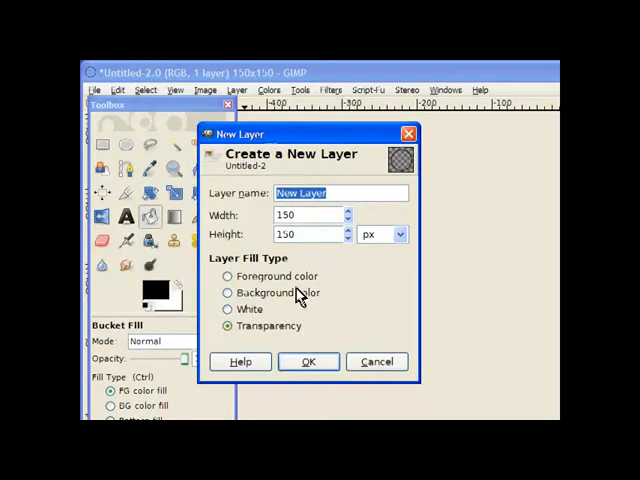
pyautogui.click(308, 362)
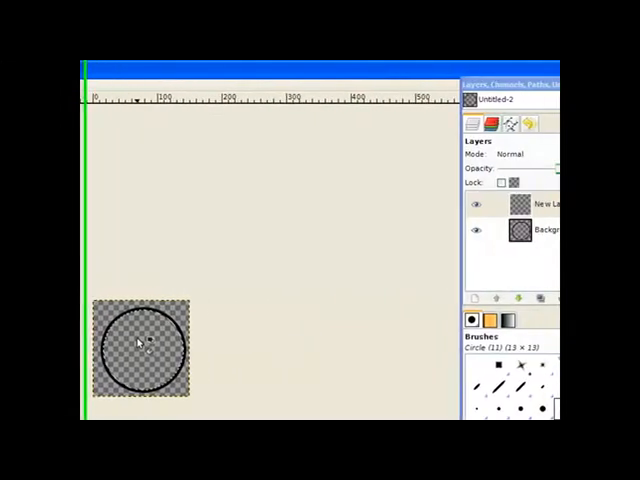
pyautogui.click(495, 345)
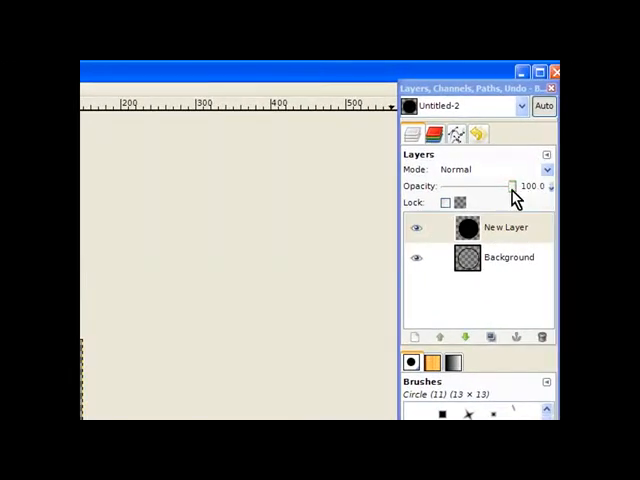
pyautogui.moveTo(512, 187); pyautogui.dragTo(505, 187)
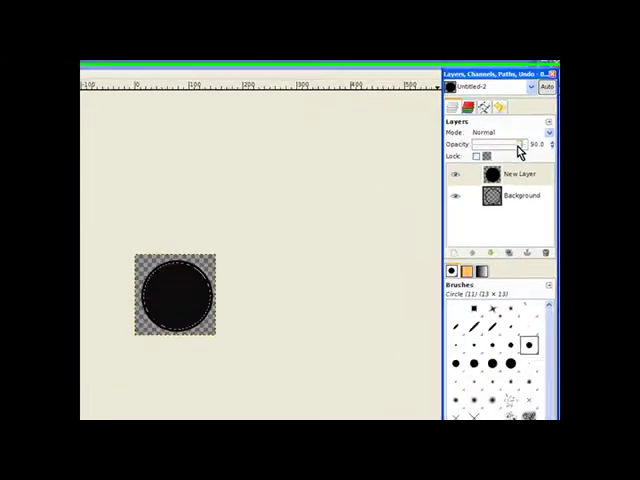
pyautogui.moveTo(520, 146); pyautogui.dragTo(512, 146)
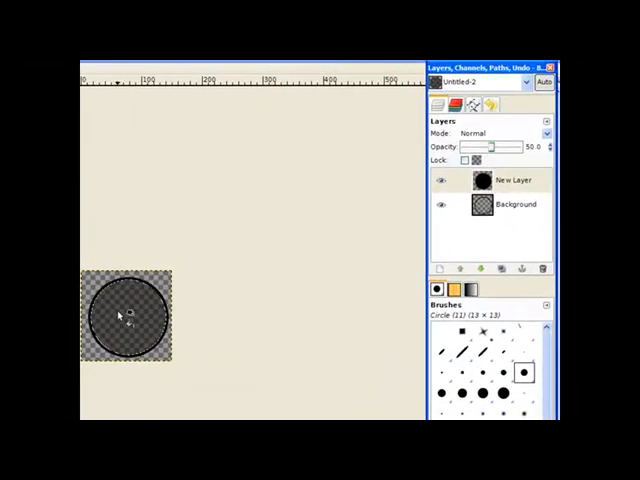
# Merge the New Layer down into the ring layer below.
pyautogui.click(508, 182)
pyautogui.rightClick(508, 182)
pyautogui.rightClick(508, 182)
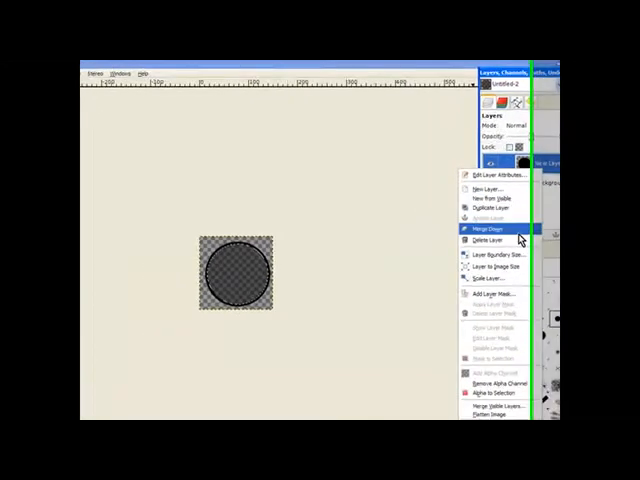
pyautogui.click(552, 210)
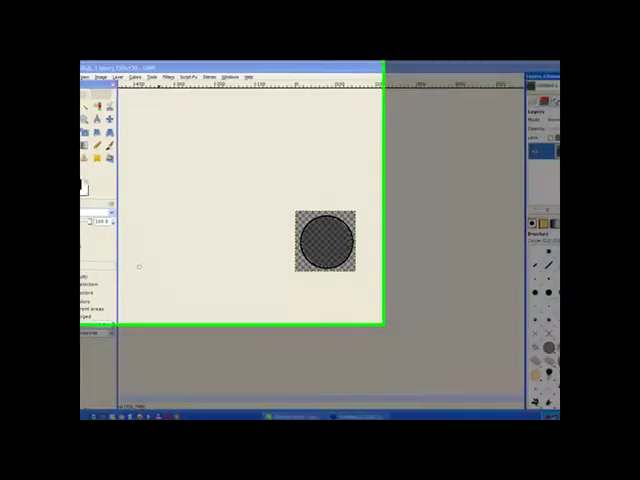
# Remove the selection around the circle and begin Save As for the image.
pyautogui.click(129, 80)
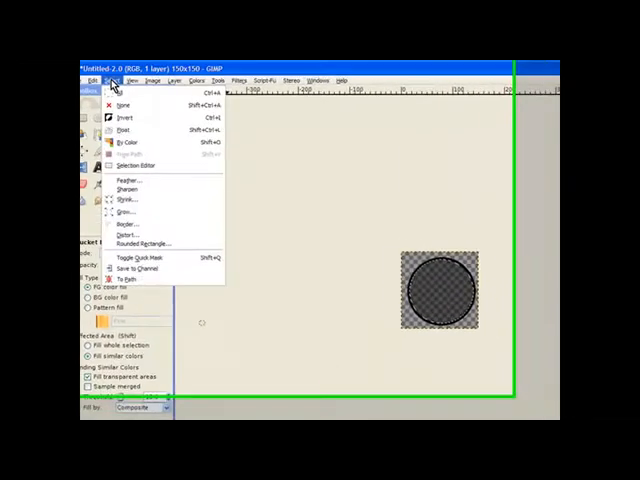
pyautogui.click(143, 110)
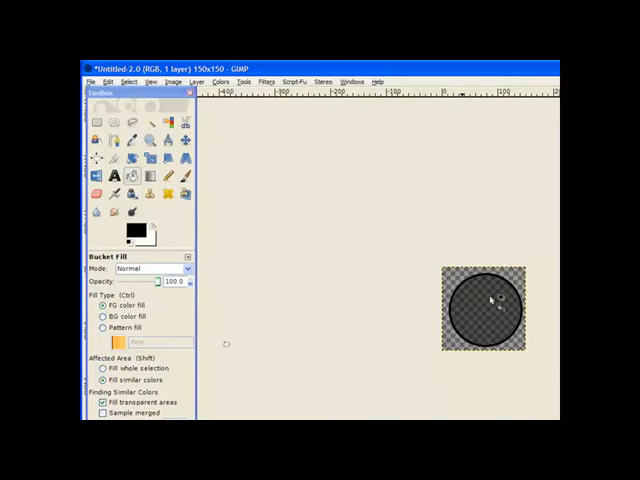
pyautogui.click(90, 82)
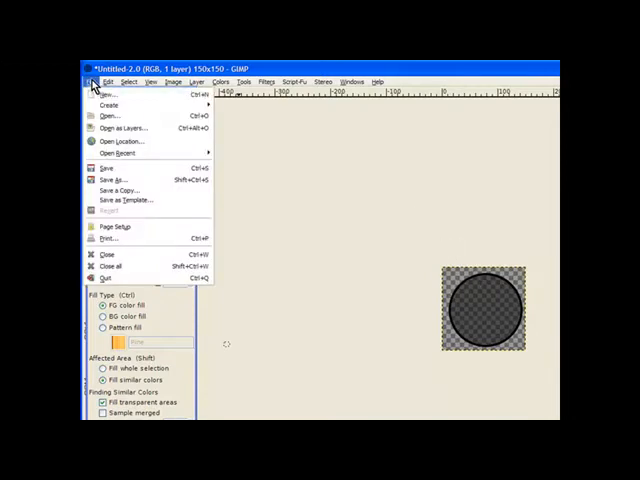
pyautogui.click(125, 180)
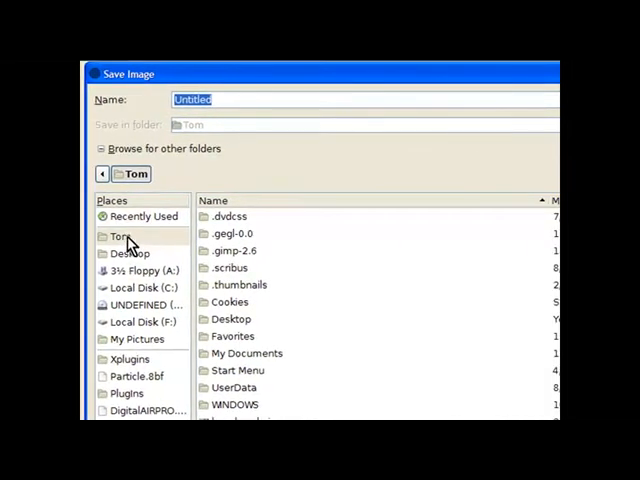
# Browse into .gimp-2.6/brushes, rename Long.gbr to new.gbr and save.
pyautogui.doubleClick(230, 251)
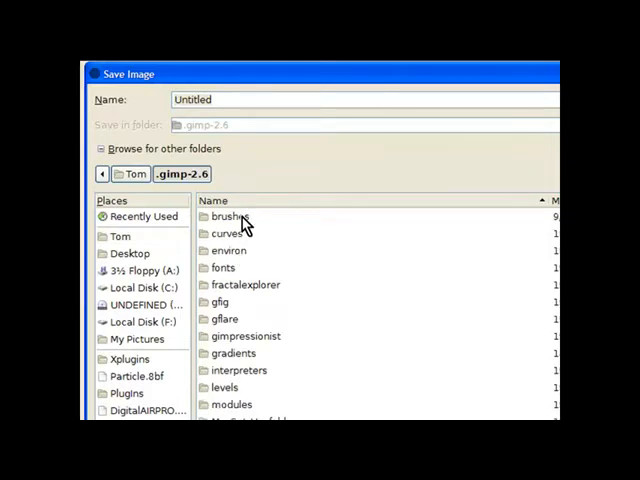
pyautogui.doubleClick(230, 217)
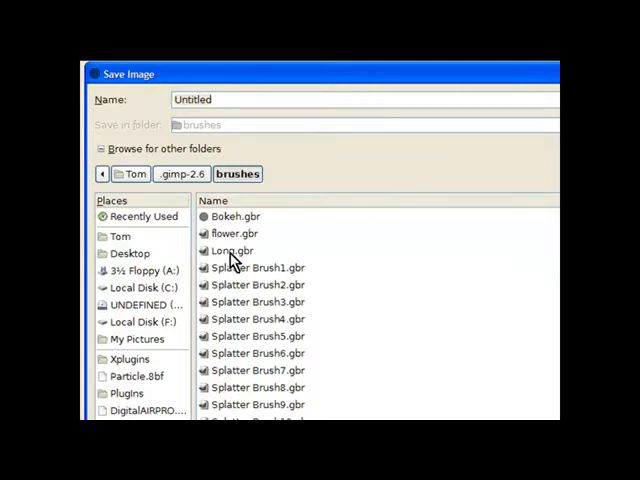
pyautogui.click(230, 250)
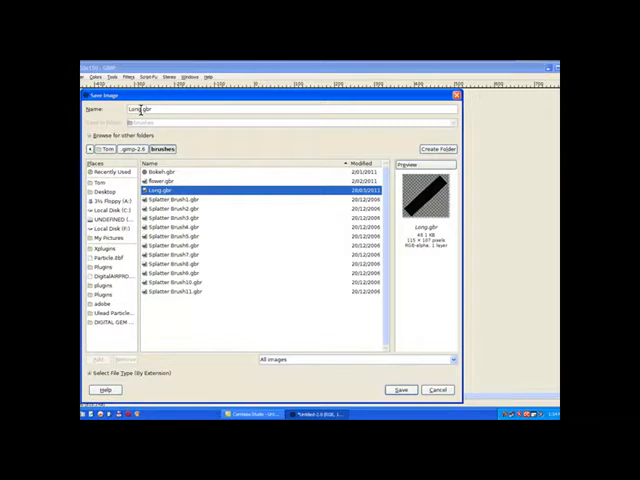
pyautogui.moveTo(142, 110); pyautogui.dragTo(127, 109)
pyautogui.write('ew')
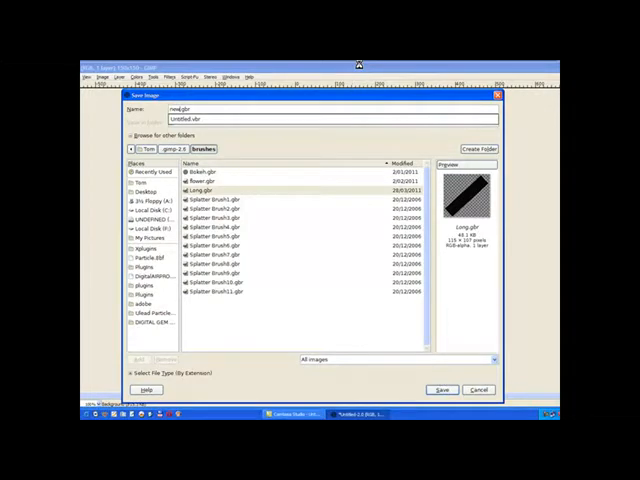
pyautogui.click(447, 390)
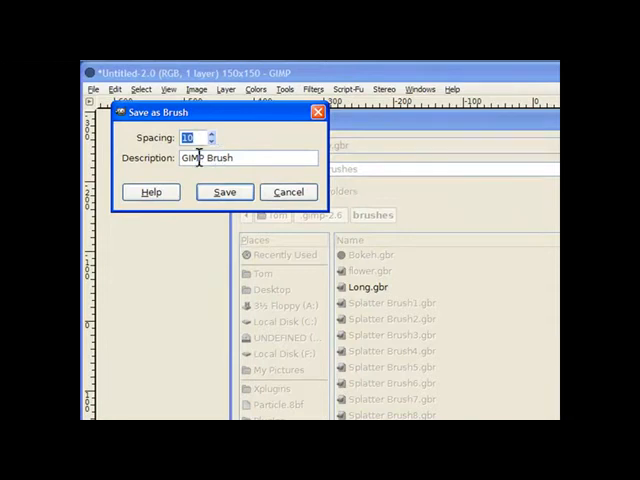
# Save the brush with spacing 10 and description 'GIMP bokeh', then close the save window.
pyautogui.moveTo(208, 158); pyautogui.dragTo(236, 157)
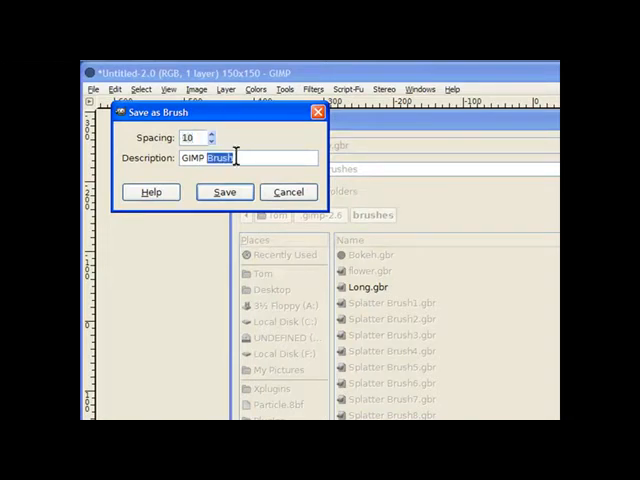
pyautogui.write('b')
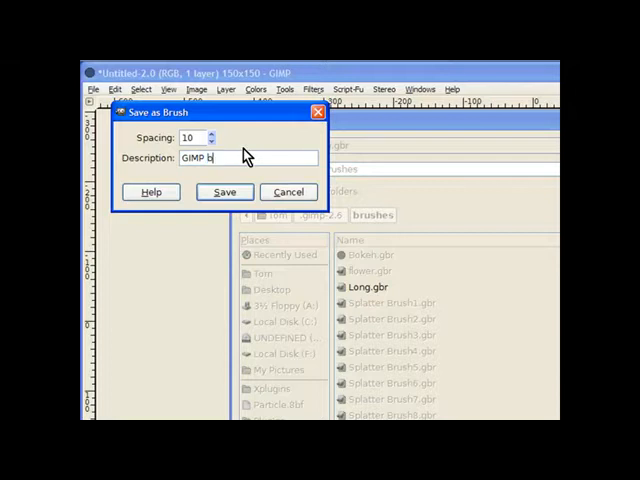
pyautogui.write('ok')
pyautogui.write('eh')
pyautogui.click(224, 192)
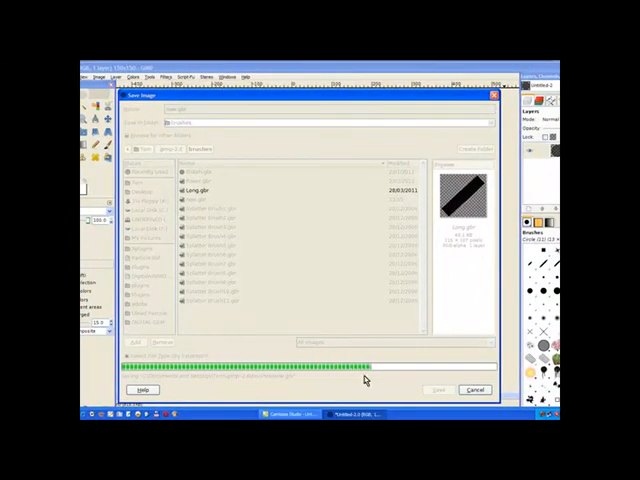
pyautogui.click(496, 97)
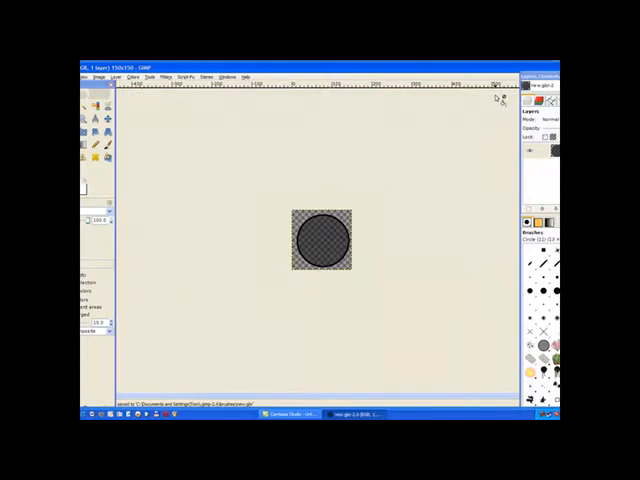
# Close the brush image and create a new blank image from the 1024x768 template.
pyautogui.hotkey('ctrl', 'w')
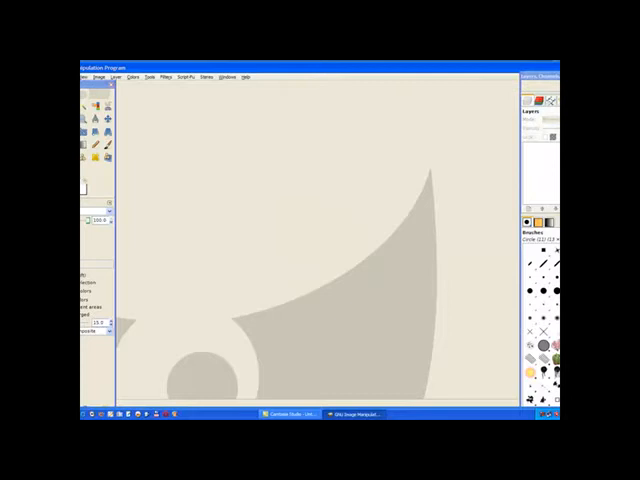
pyautogui.click(86, 77)
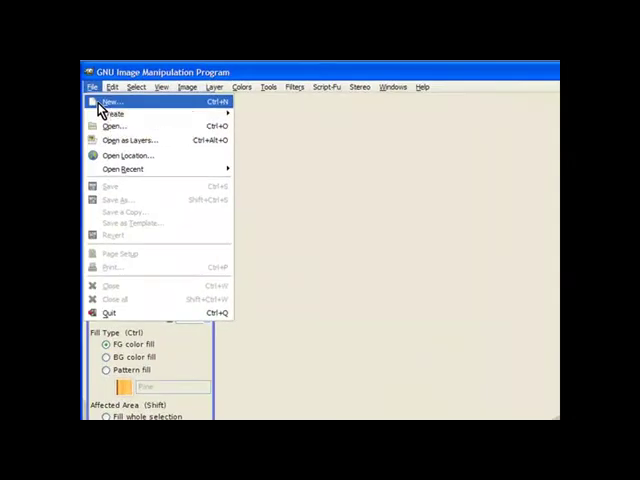
pyautogui.click(100, 86)
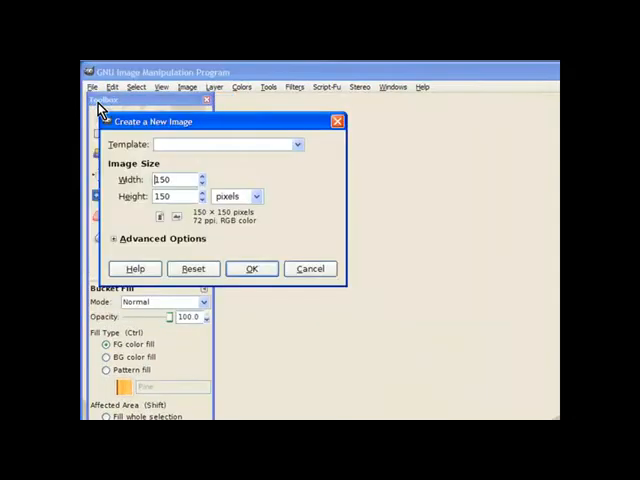
pyautogui.moveTo(200, 121); pyautogui.dragTo(370, 112)
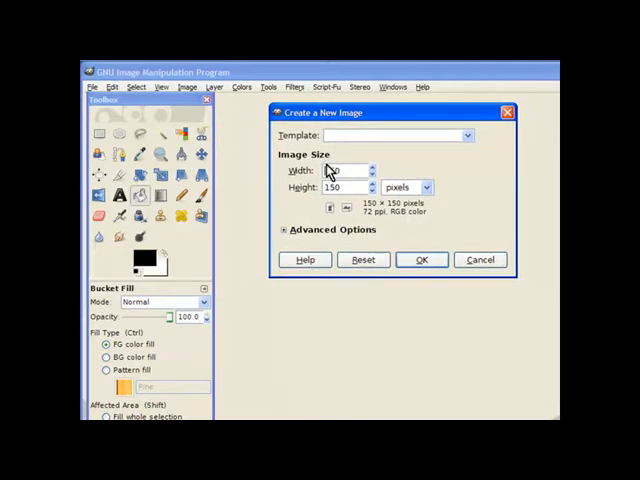
pyautogui.click(469, 137)
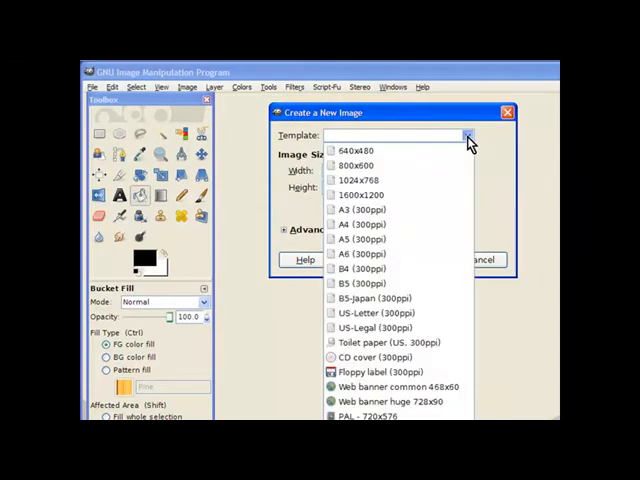
pyautogui.click(345, 181)
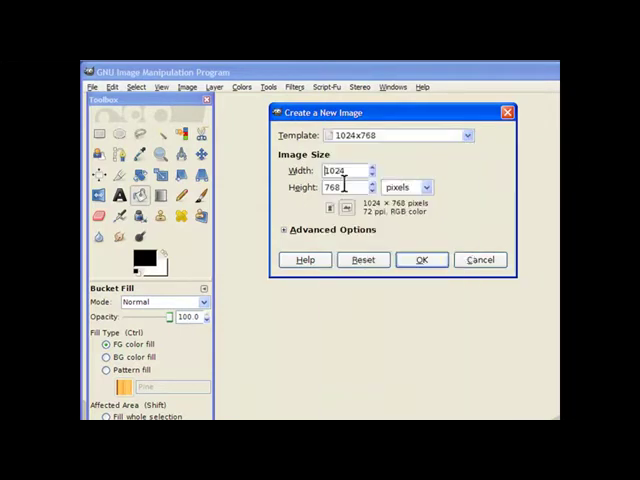
pyautogui.click(435, 262)
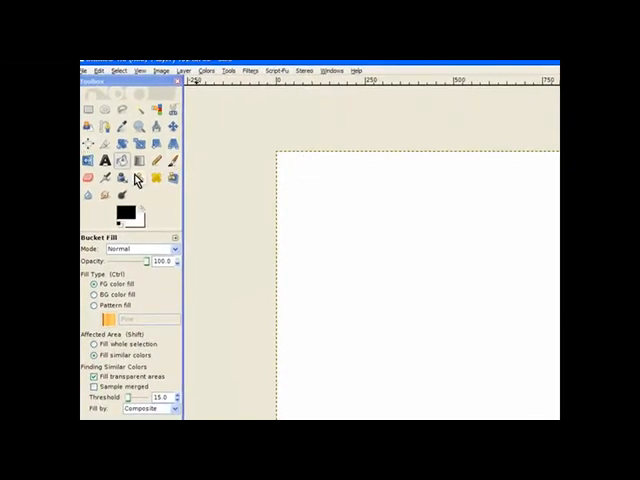
# Choose the Blend tool with the Full saturation spectrum gradient.
pyautogui.click(139, 162)
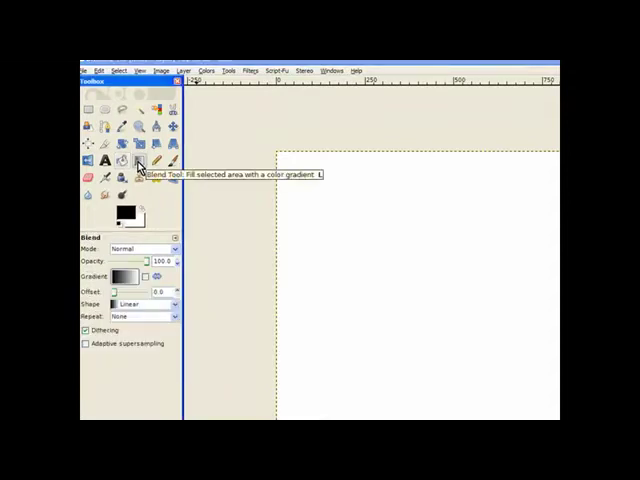
pyautogui.click(127, 277)
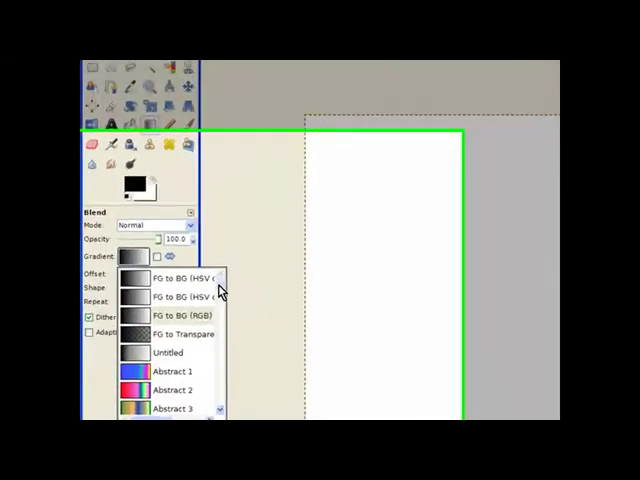
pyautogui.moveTo(220, 283); pyautogui.dragTo(258, 322)
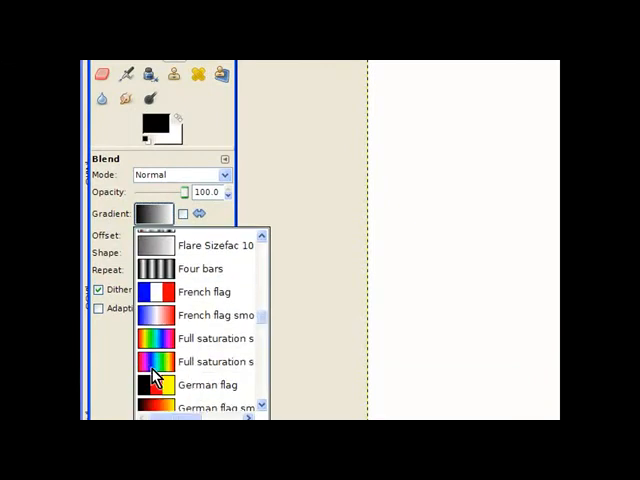
pyautogui.click(147, 370)
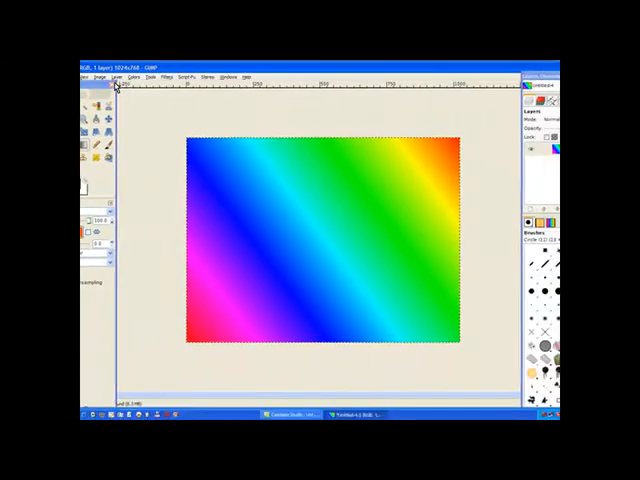
# Add a new transparent layer over the gradient and bucket-fill it solid black.
pyautogui.click(118, 78)
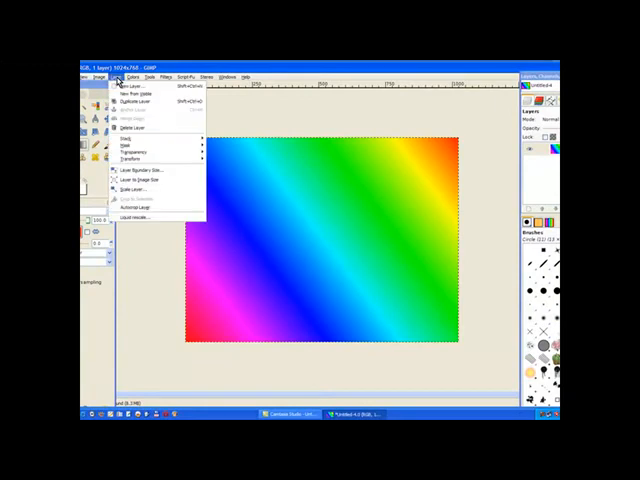
pyautogui.click(128, 86)
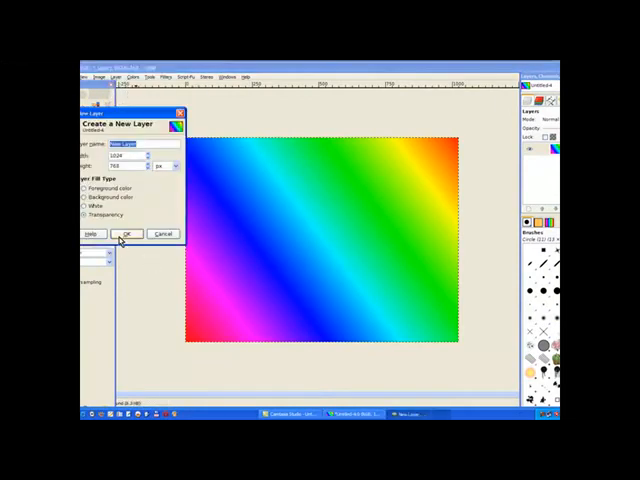
pyautogui.click(121, 237)
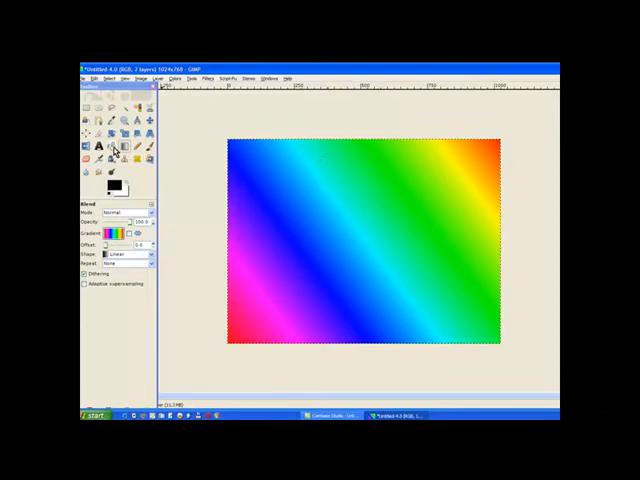
pyautogui.click(112, 147)
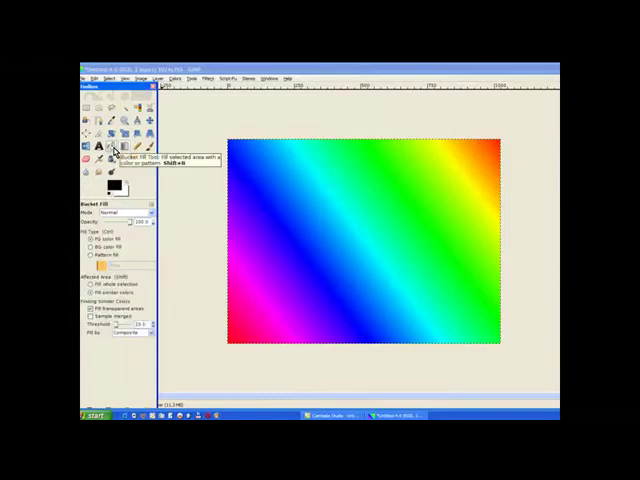
pyautogui.click(324, 170)
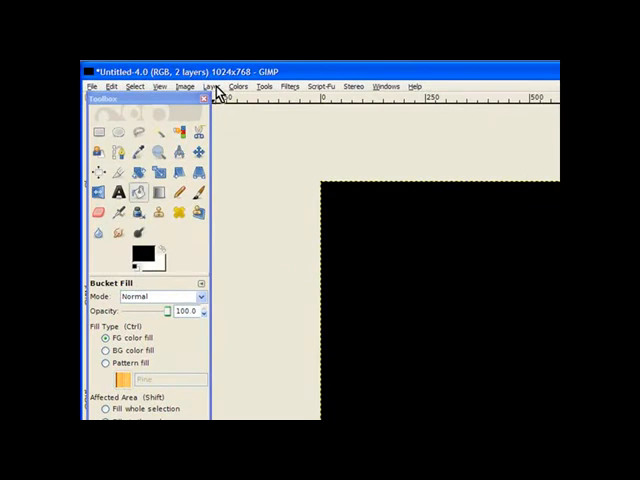
# Add a white, fully opaque layer mask to the black fill layer.
pyautogui.click(212, 87)
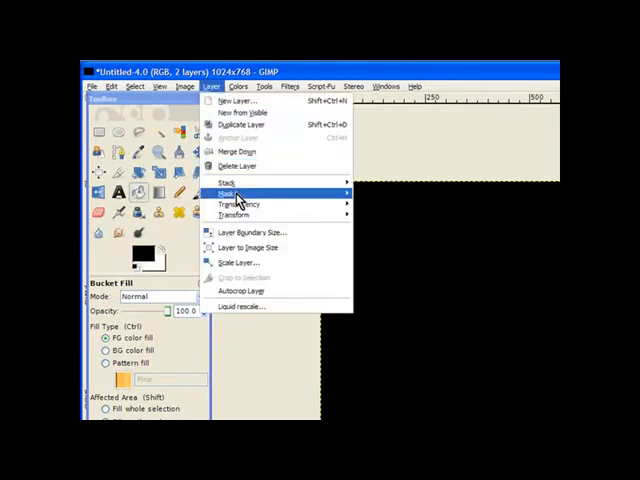
pyautogui.moveTo(228, 193)
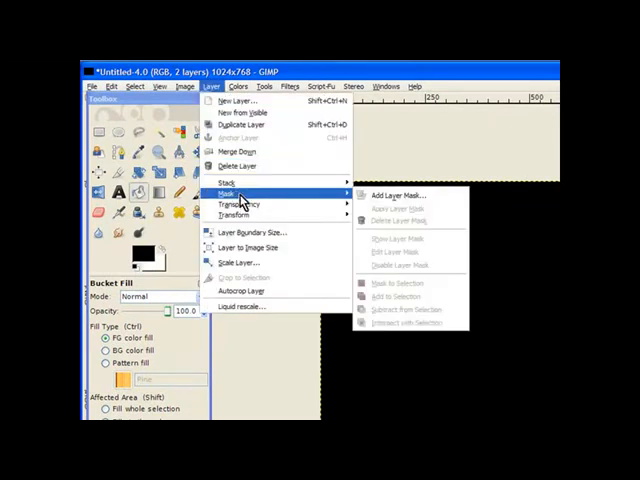
pyautogui.click(392, 197)
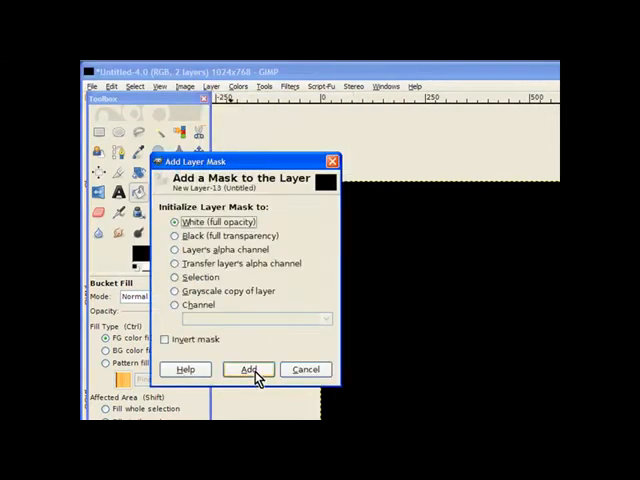
pyautogui.click(250, 370)
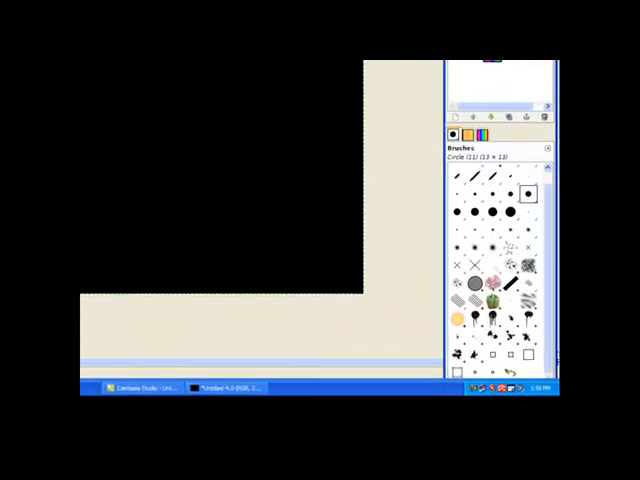
# Resize the dock so the Brushes panel shows the GIMP bokeh brush.
pyautogui.moveTo(557, 355); pyautogui.dragTo(556, 360)
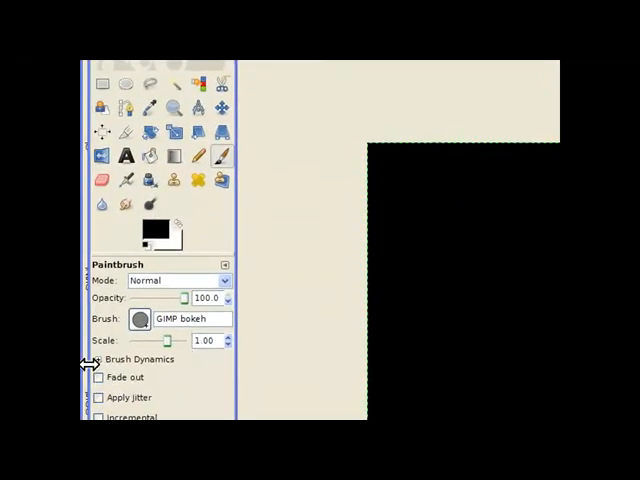
# Scale the bokeh brush to 1.40 with random gradient colour and paint the first blue circle.
pyautogui.click(98, 360)
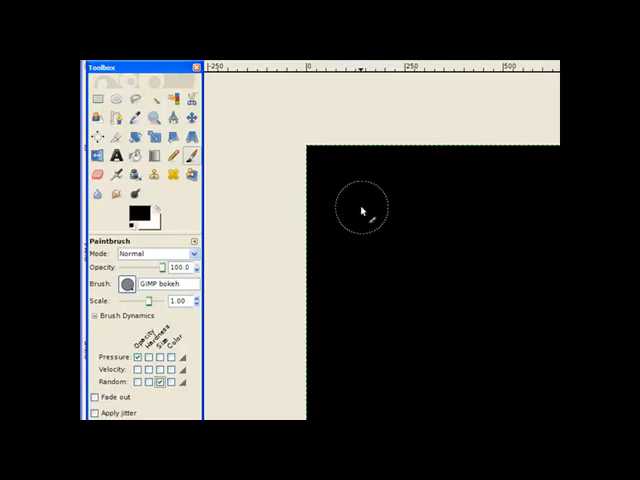
pyautogui.press(']')
pyautogui.press(']')
pyautogui.press(']')
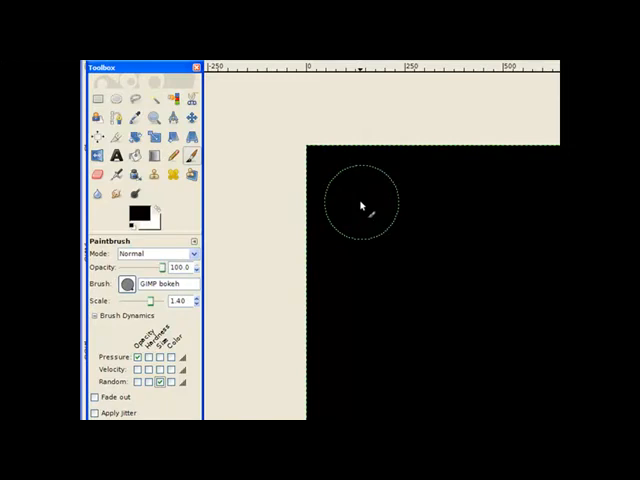
pyautogui.click(362, 206)
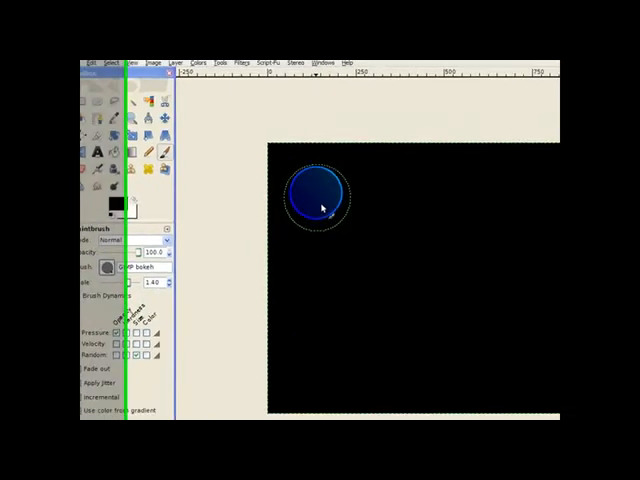
# Paint teal, yellow-green, cyan and blue bokeh circles across the middle of the canvas.
pyautogui.click(288, 188)
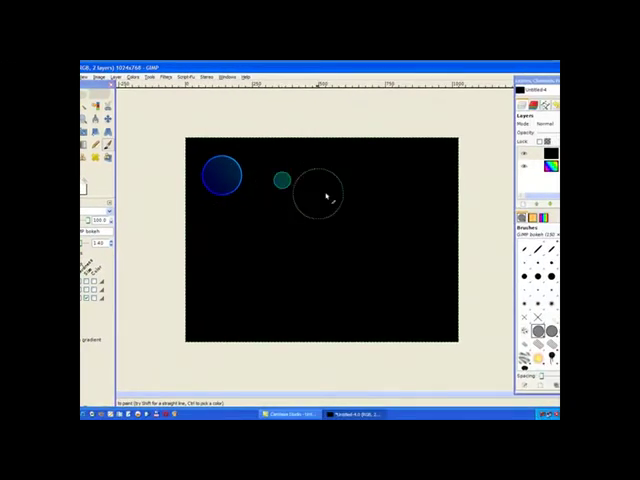
pyautogui.click(400, 180)
pyautogui.click(340, 175)
pyautogui.click(345, 235)
pyautogui.click(290, 240)
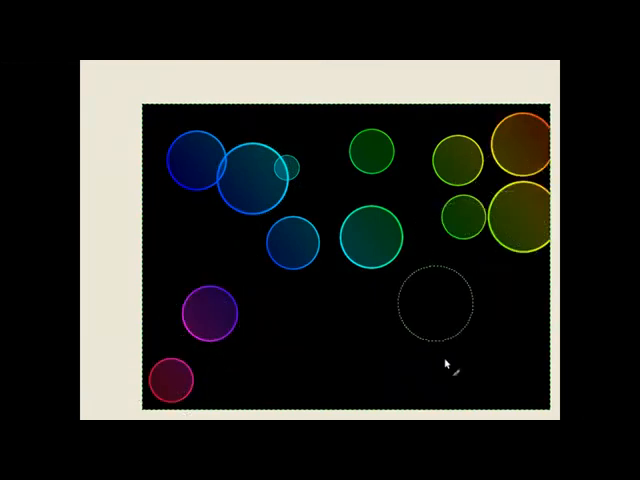
# Add orange, purple, cyan, green and blue circles around the edges and corners.
pyautogui.click(480, 372)
pyautogui.click(285, 370)
pyautogui.click(388, 322)
pyautogui.click(475, 285)
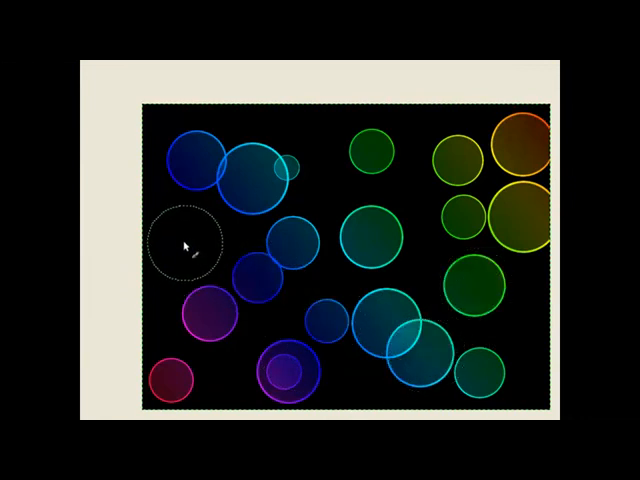
pyautogui.click(183, 240)
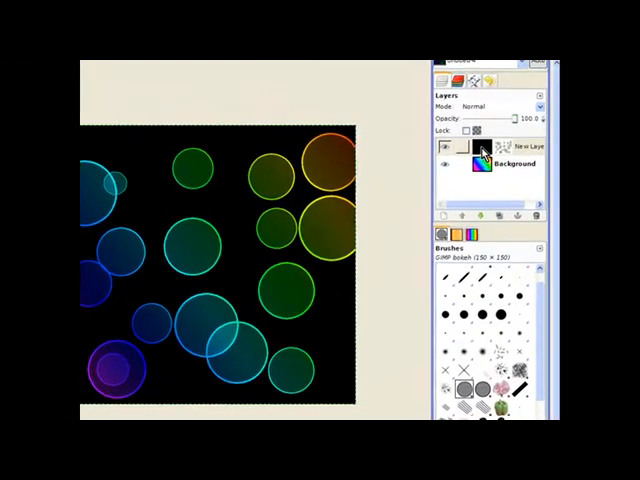
# Apply the layer mask so the painted circles become permanent in New Layer.
pyautogui.rightClick(549, 157)
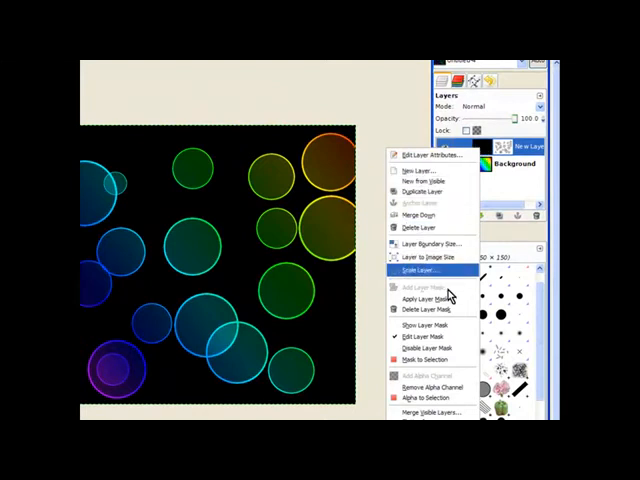
pyautogui.click(430, 299)
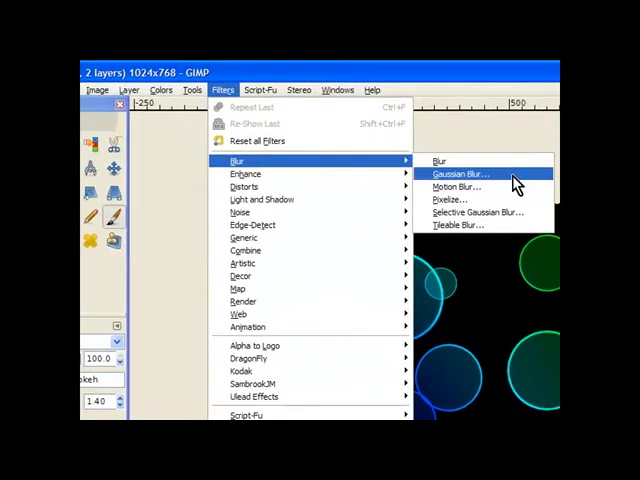
# Soften the bokeh circles with a Gaussian Blur of radius 9.0 px.
pyautogui.click(516, 178)
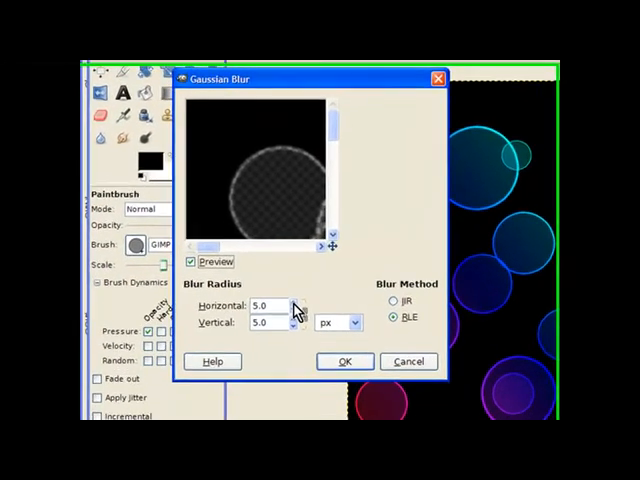
pyautogui.click(262, 352)
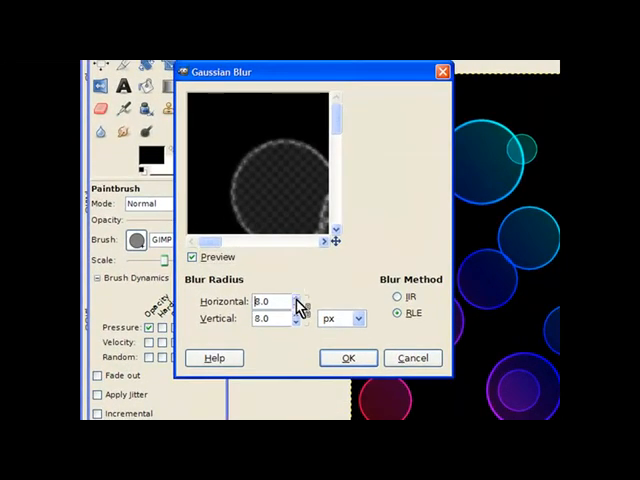
pyautogui.click(348, 358)
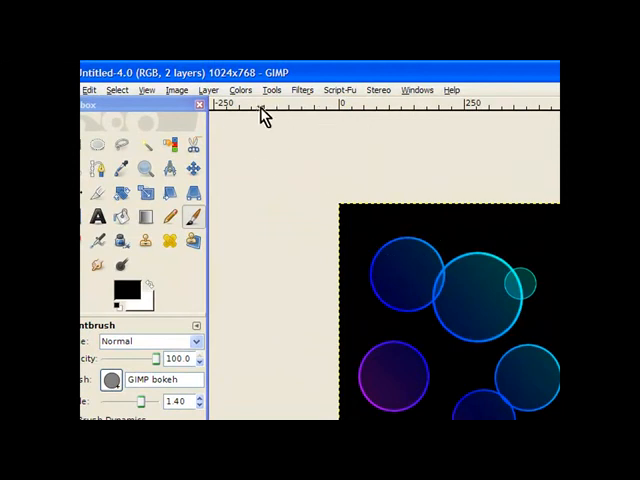
# Add a fresh white, fully opaque layer mask to the blurred bokeh layer.
pyautogui.click(208, 91)
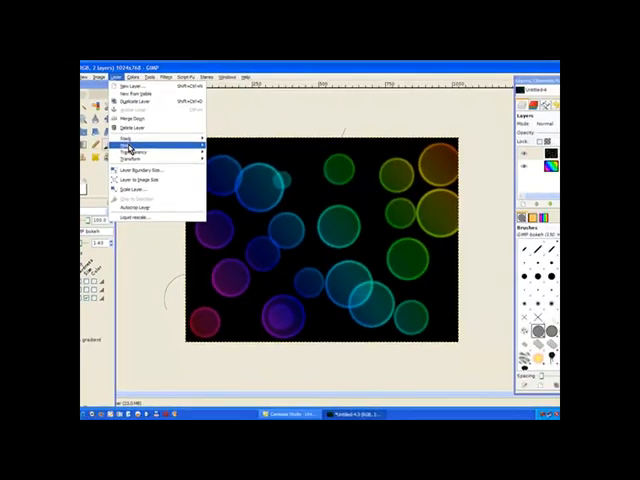
pyautogui.moveTo(127, 146)
pyautogui.click(226, 150)
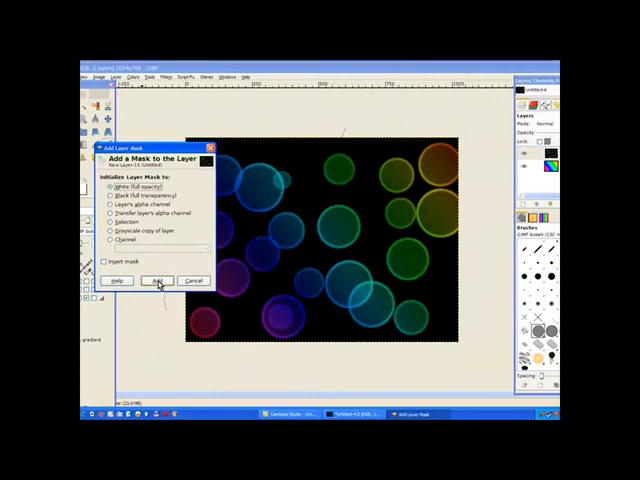
pyautogui.click(158, 283)
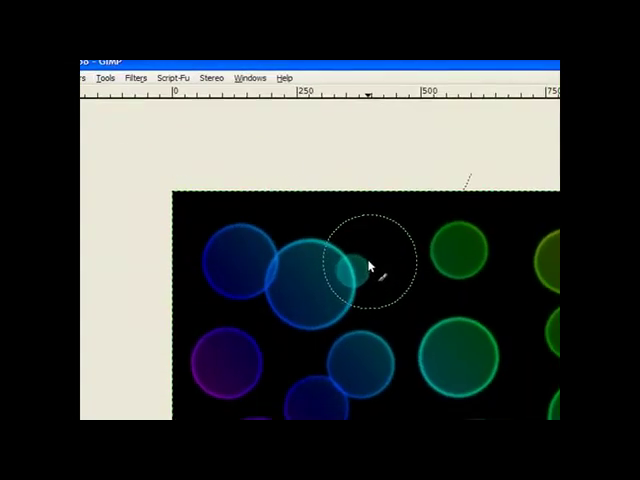
# Paint sharp green, cyan, magenta, violet and blue bokeh circles over the blurred ones.
pyautogui.click(370, 262)
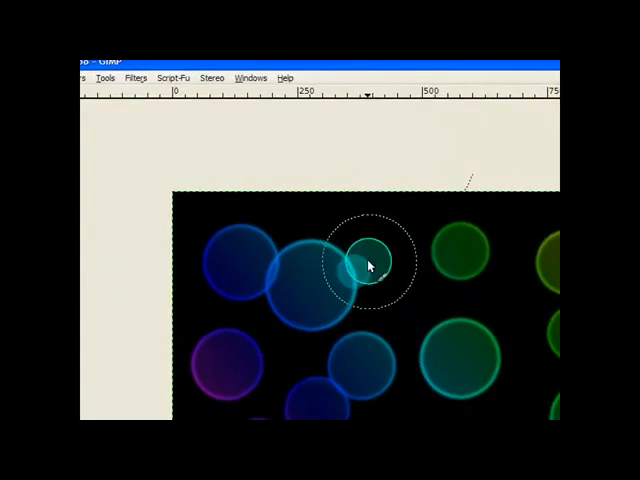
pyautogui.click(286, 290)
pyautogui.click(507, 328)
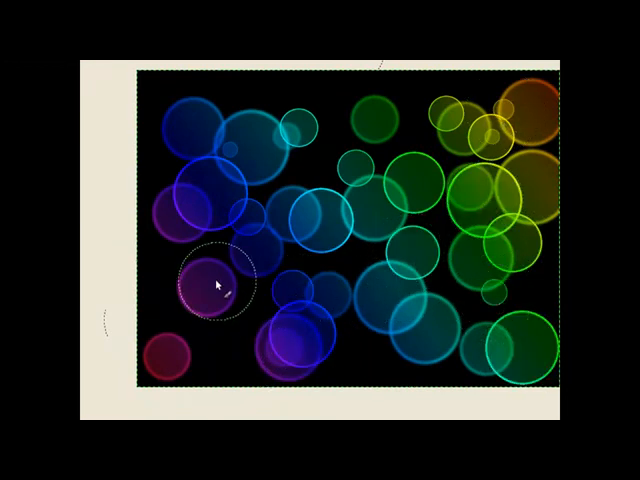
pyautogui.click(200, 280)
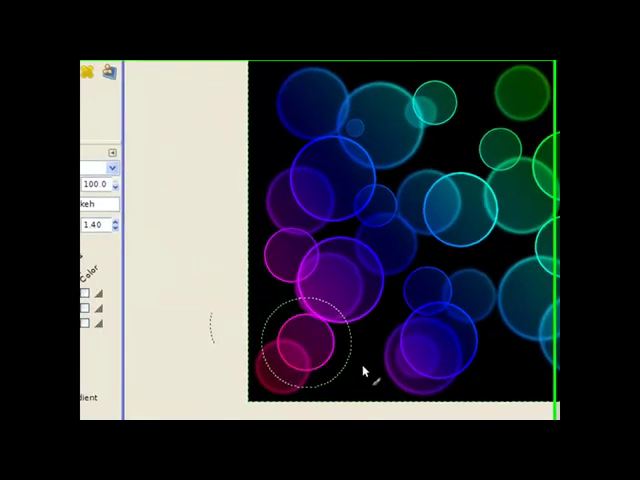
pyautogui.click(365, 372)
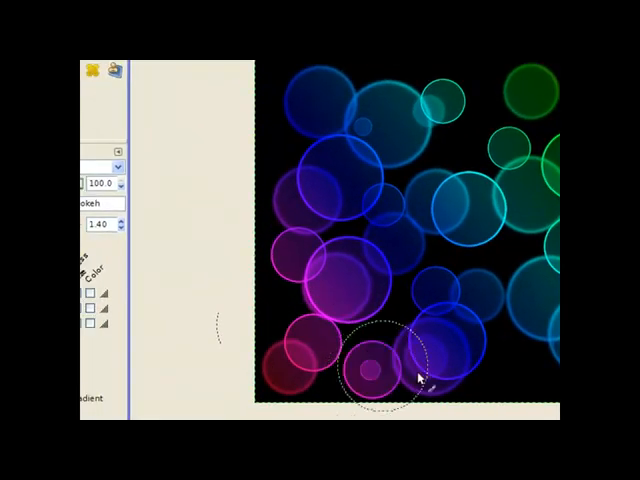
pyautogui.click(514, 378)
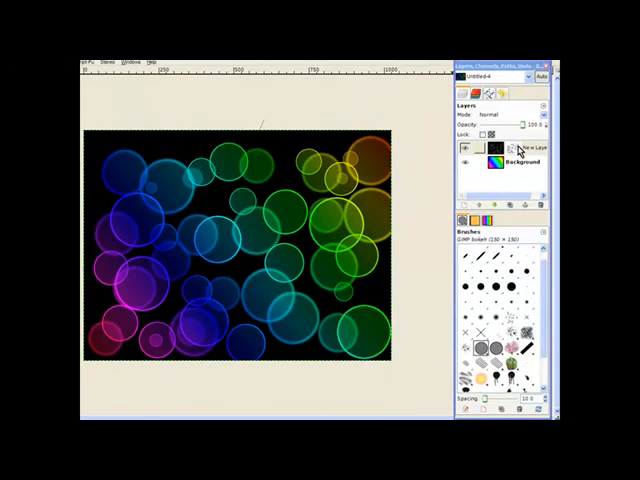
# Apply the second layer mask, fixing the sharp circles into New Layer.
pyautogui.rightClick(512, 150)
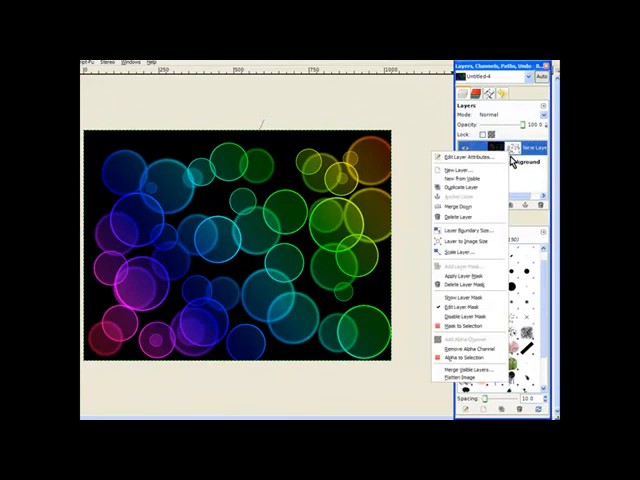
pyautogui.click(483, 281)
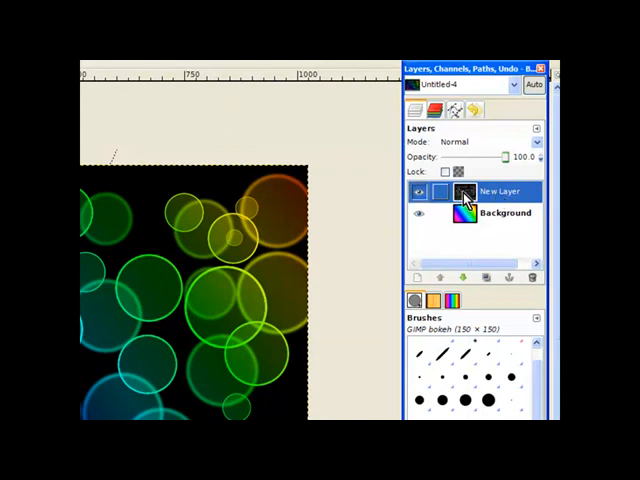
# Merge New Layer down into Background, leaving a single layer.
pyautogui.rightClick(466, 196)
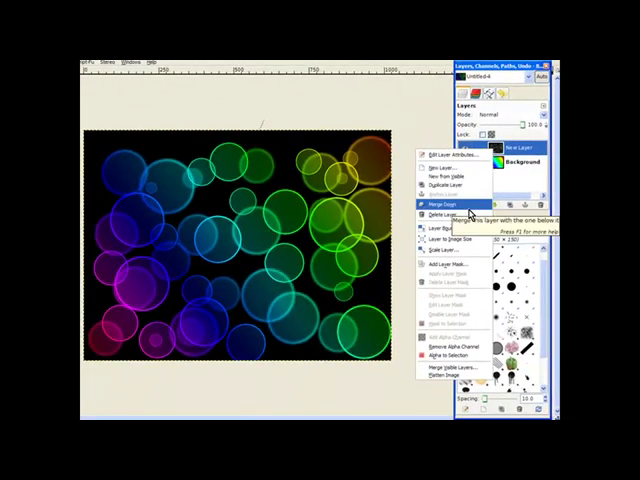
pyautogui.click(450, 206)
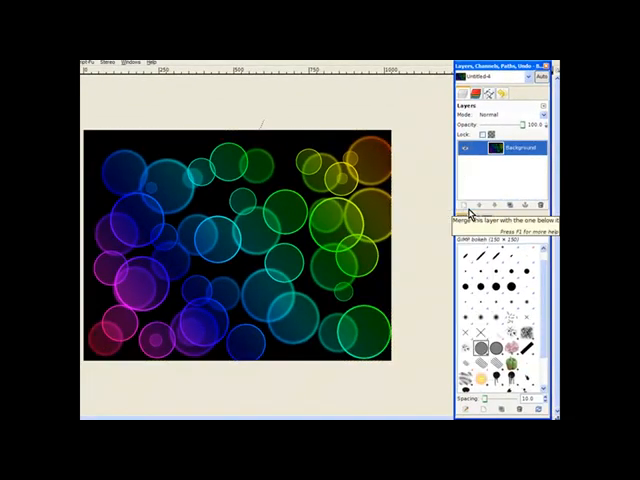